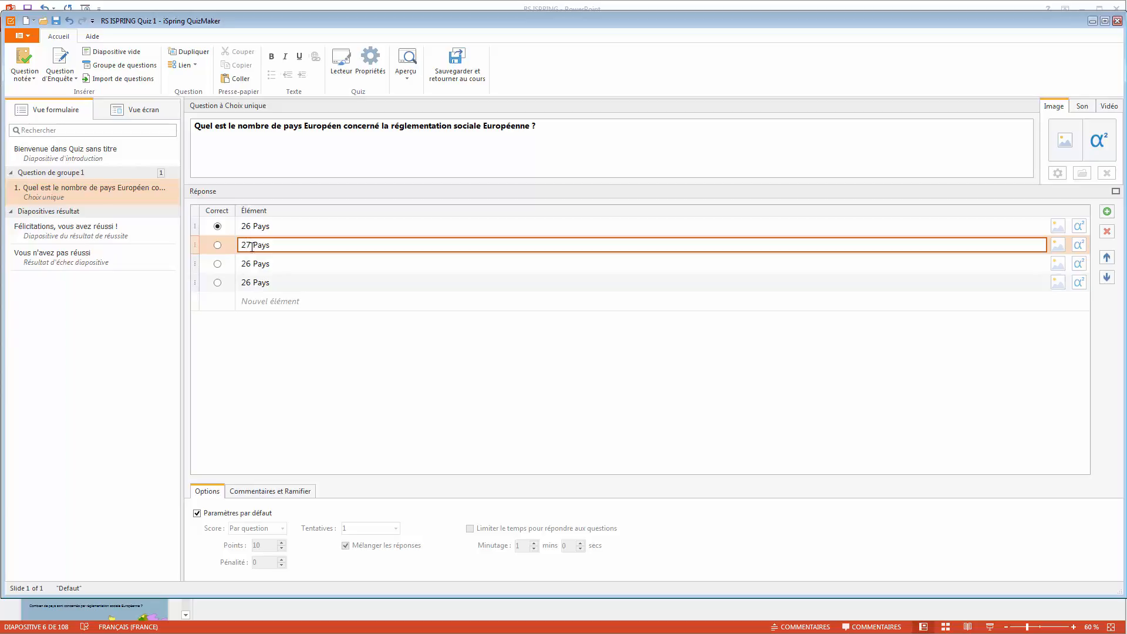
Change both the third and fourth answers to "28 Pays" and mark the third one as correct.
click(249, 265)
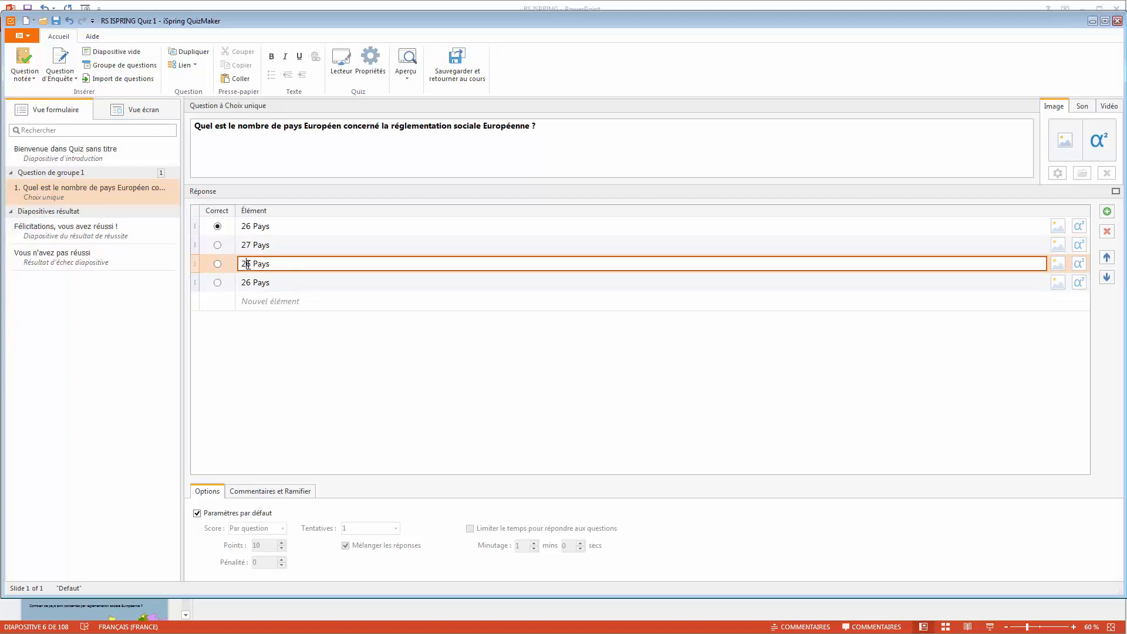
key(BackSpace)
text(8)
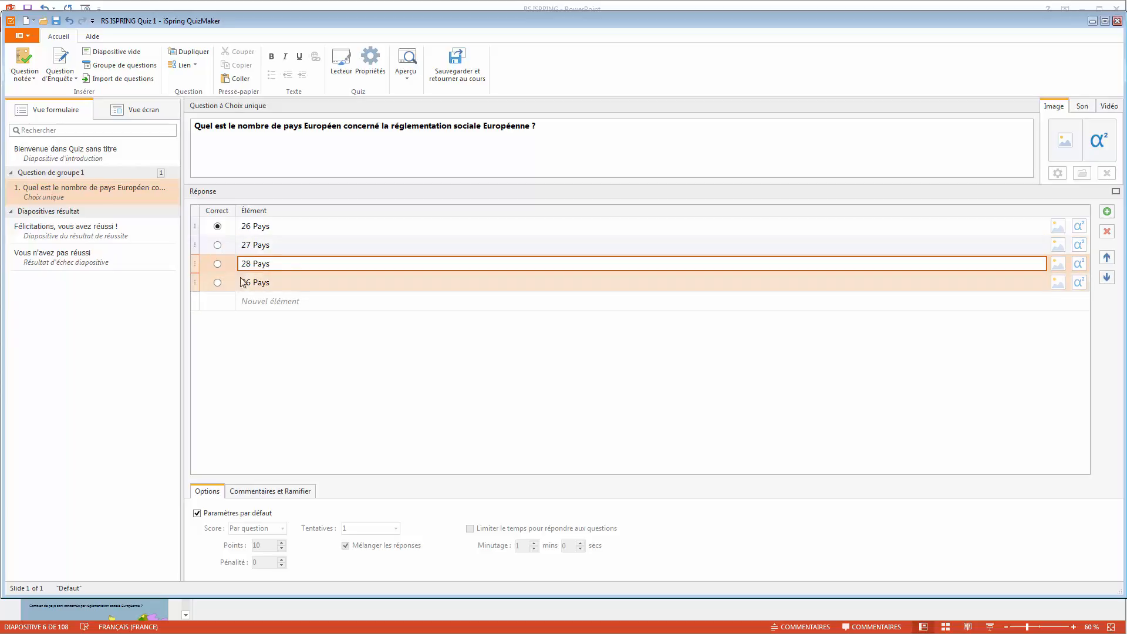
click(250, 280)
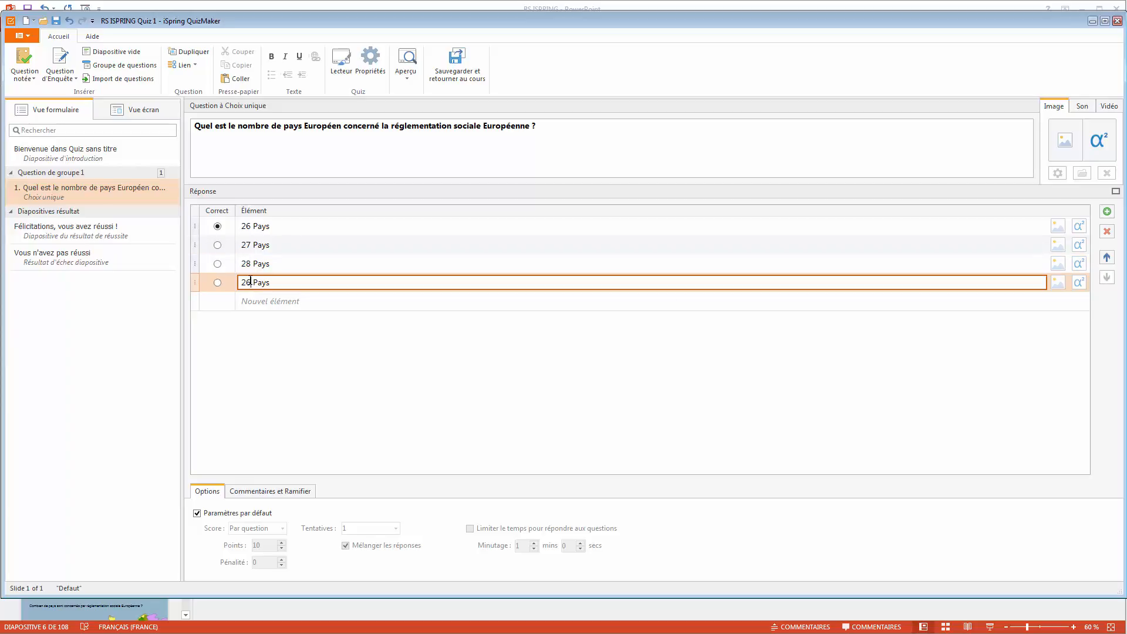
key(BackSpace)
text(8)
click(217, 264)
In the slide view, move the answer block's upper-left corner inward and shrink the block closely around the four options.
click(137, 110)
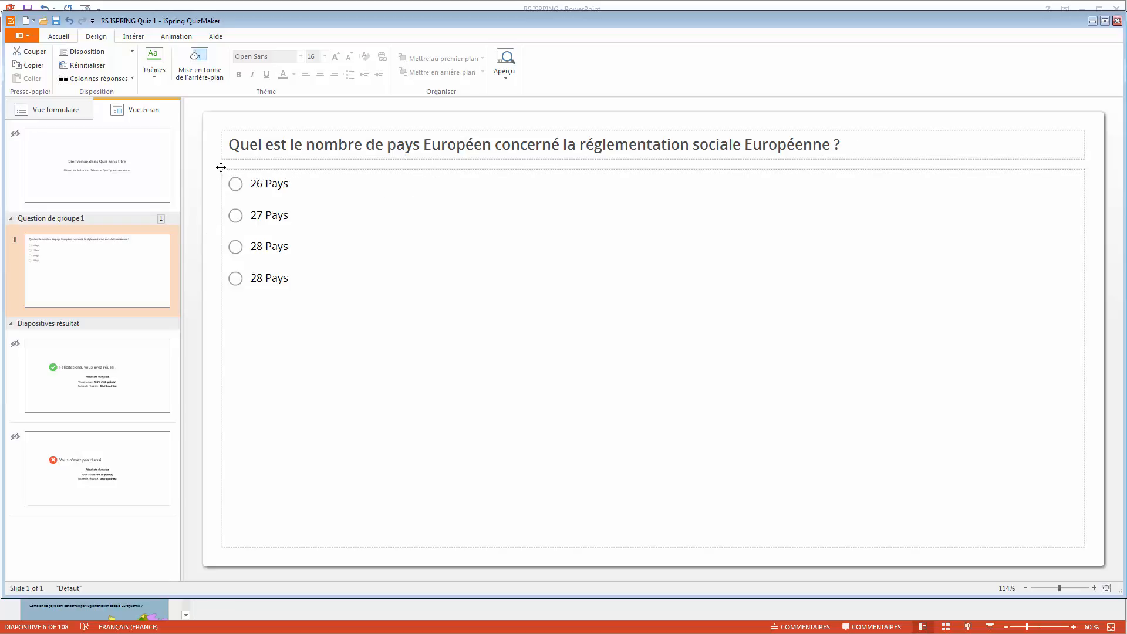
drag(222, 169, 377, 223)
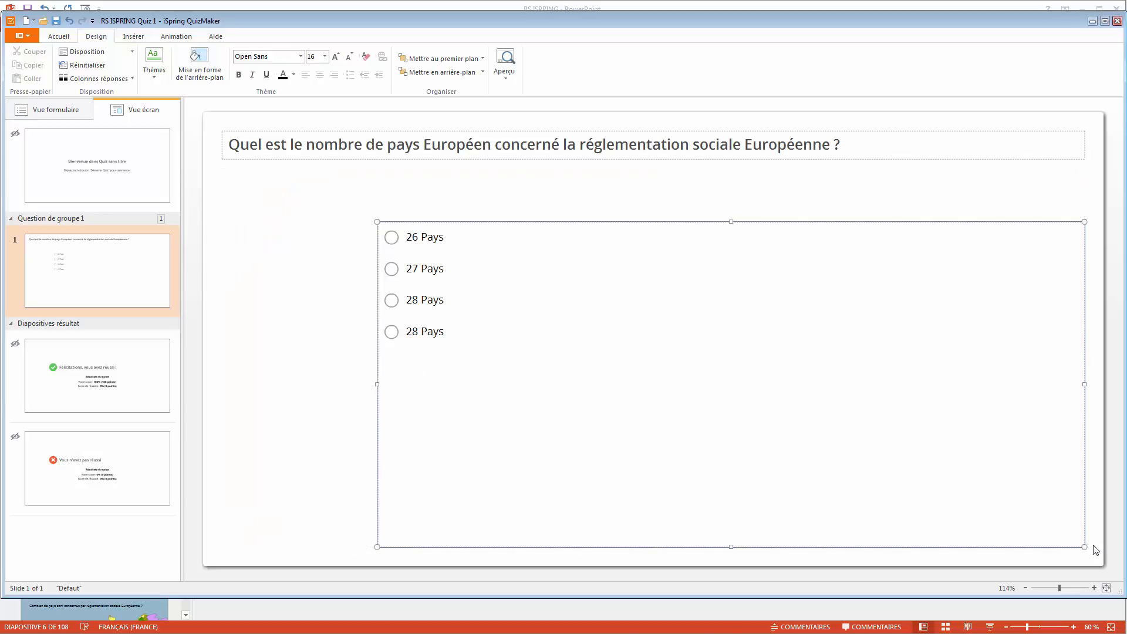
drag(1085, 548, 567, 371)
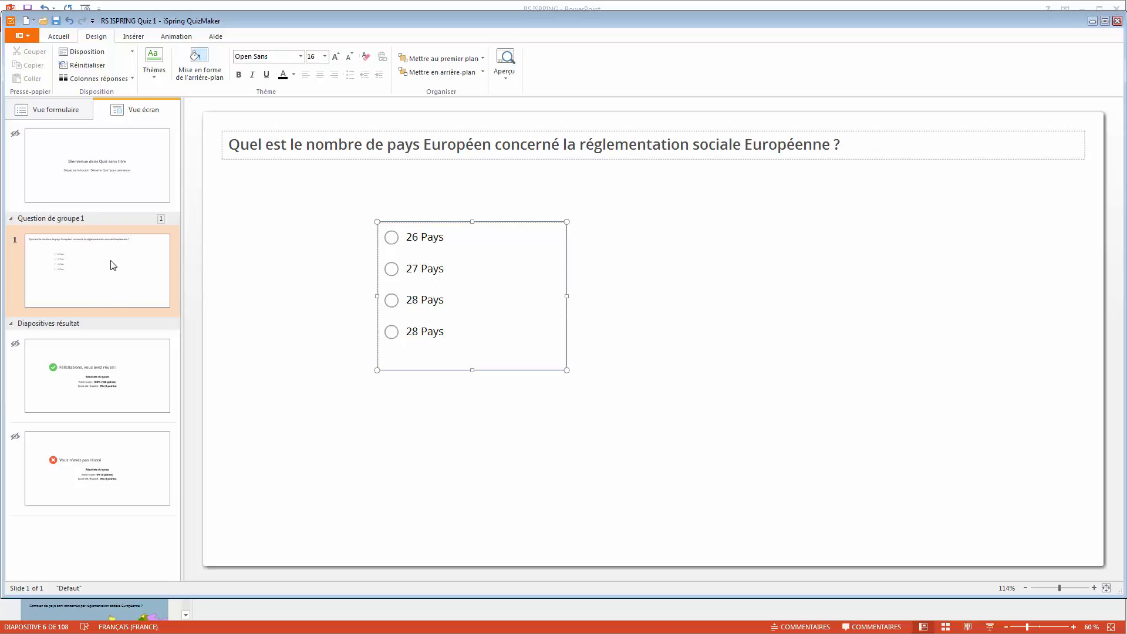
Try to insert a blank slide after the question.
click(59, 40)
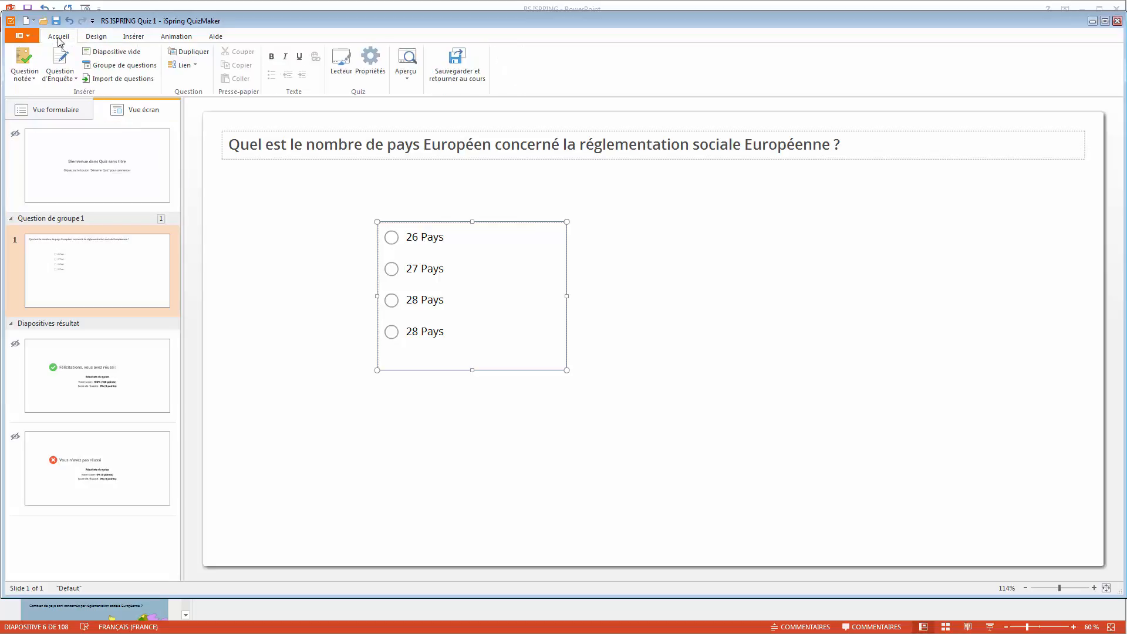
click(125, 57)
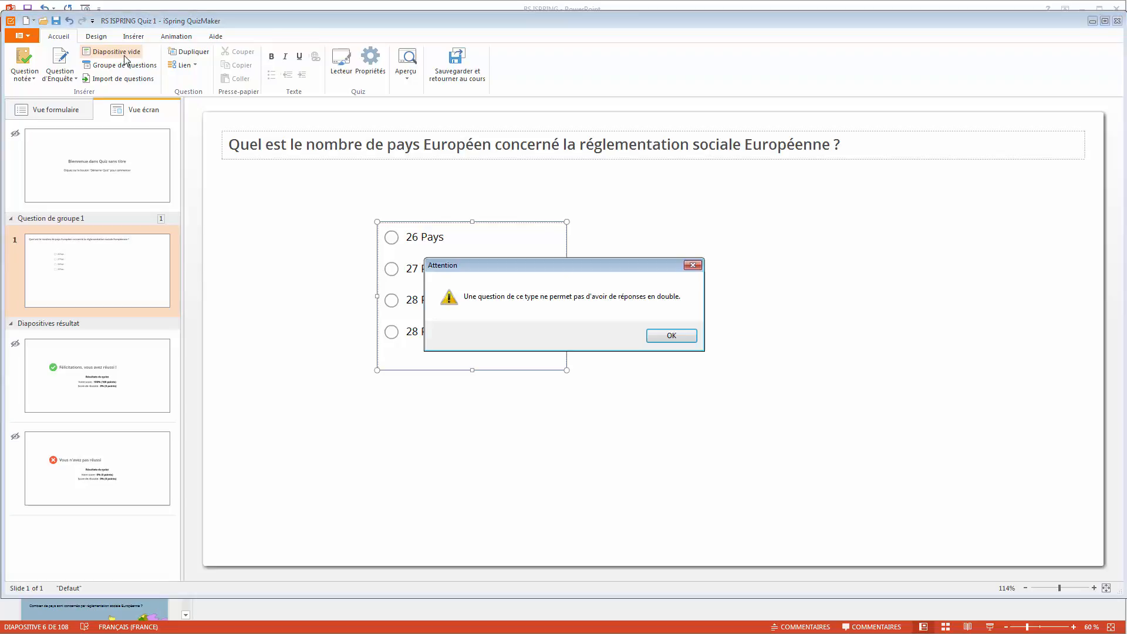
click(670, 342)
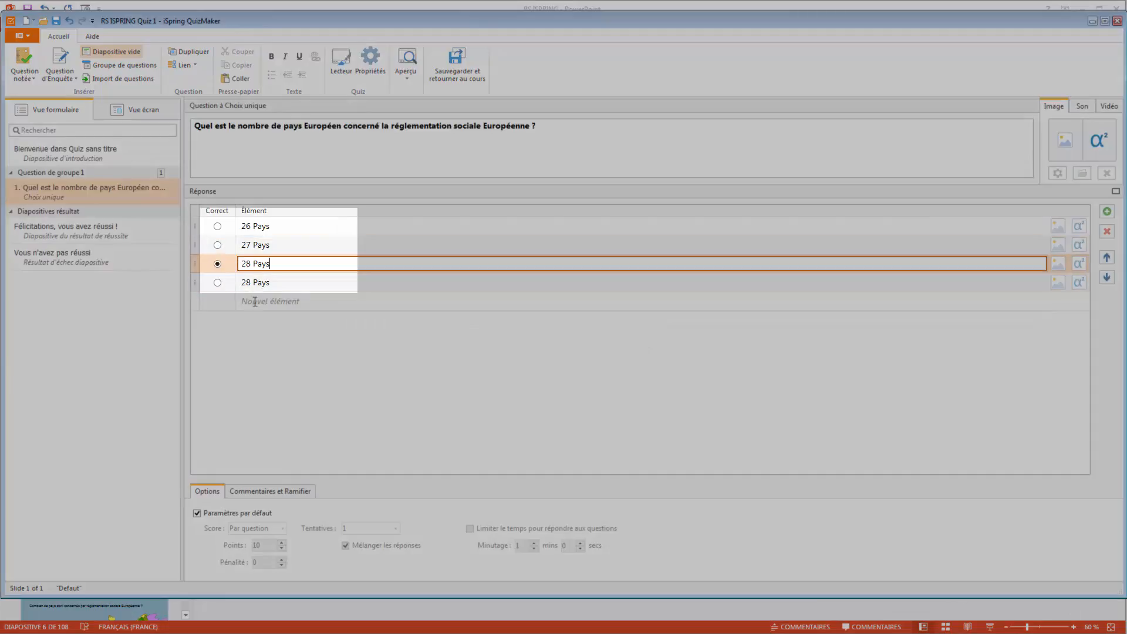
Change the fourth answer to "29 Pays".
click(251, 282)
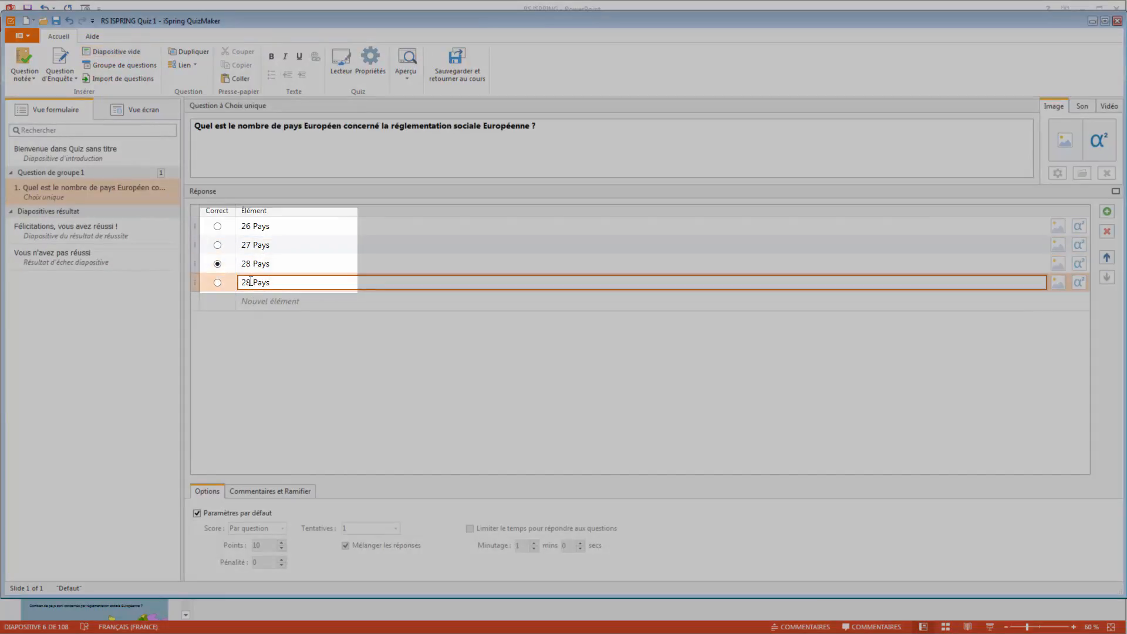
key(BackSpace)
text(9)
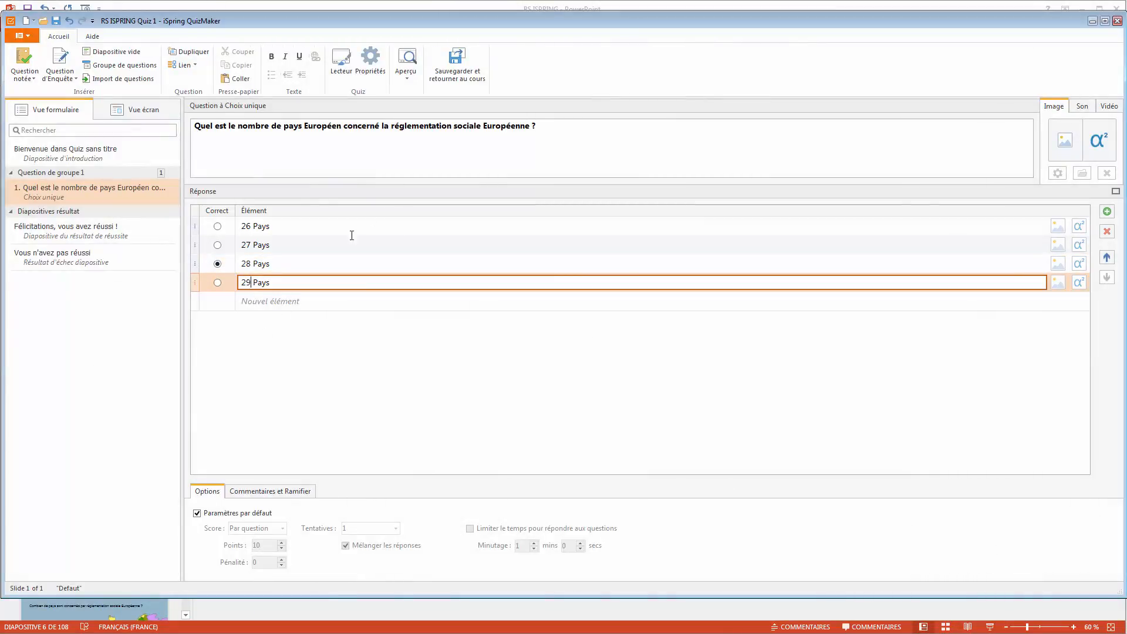
Return to the slide view and insert a blank slide after the single-choice question.
click(152, 113)
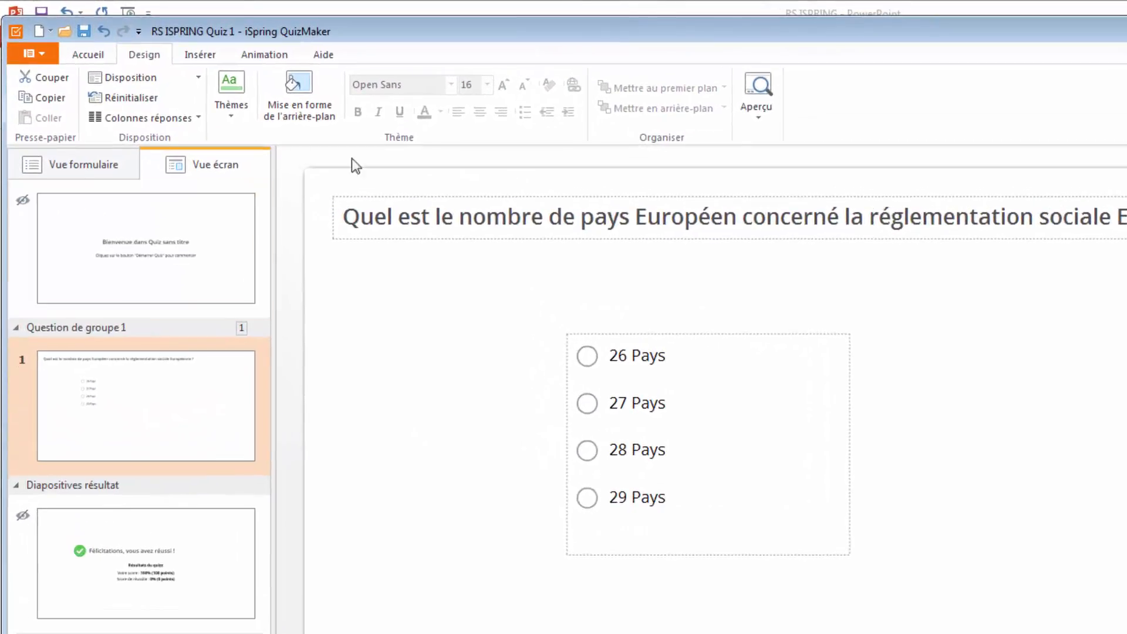
click(79, 48)
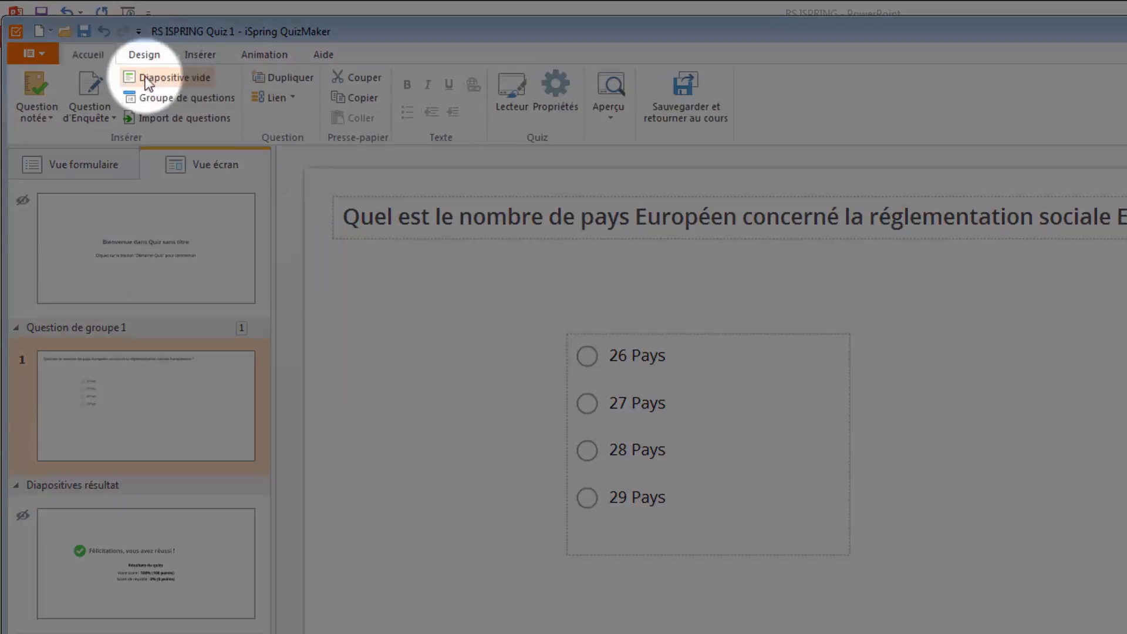
click(171, 78)
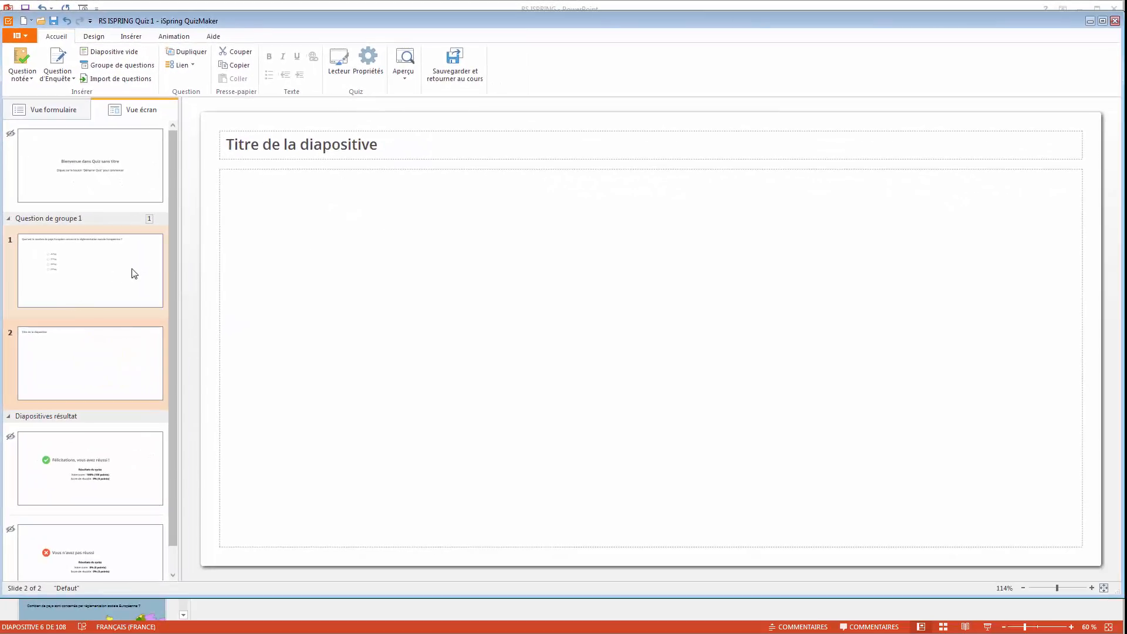
Select the complete question text in the title of slide 1 for copying.
shift+click(154, 271)
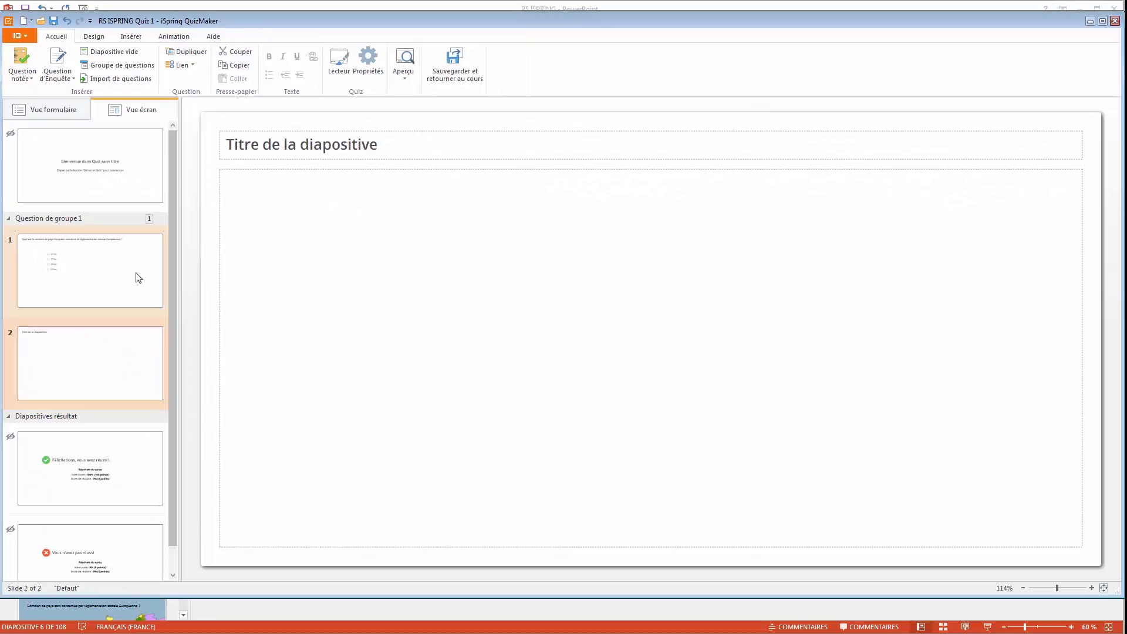
click(86, 281)
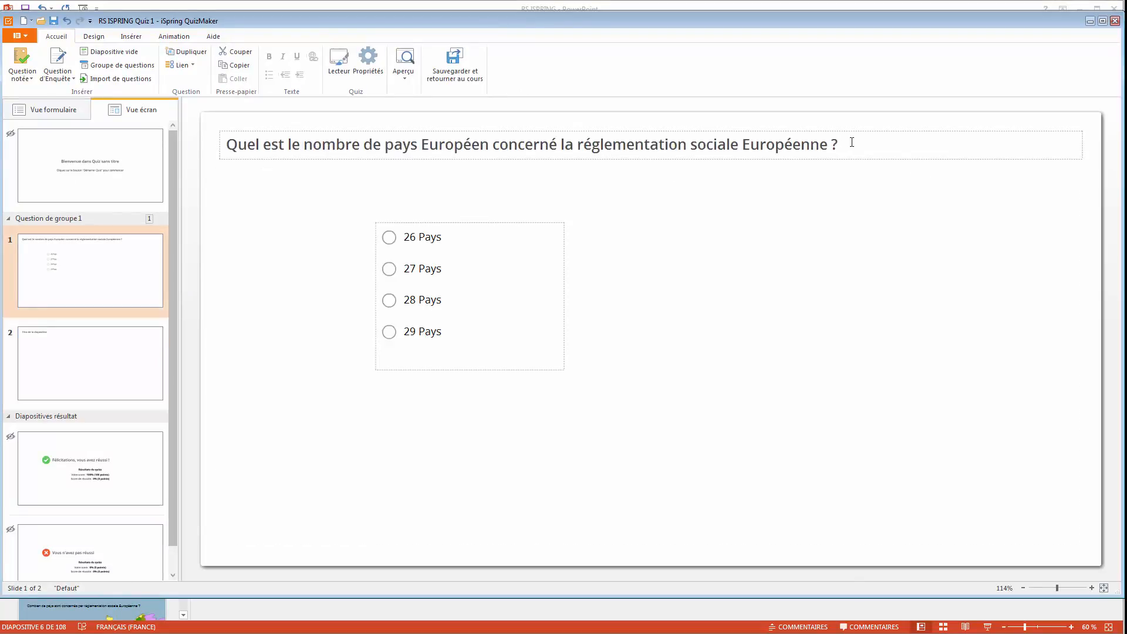
drag(851, 142, 142, 149)
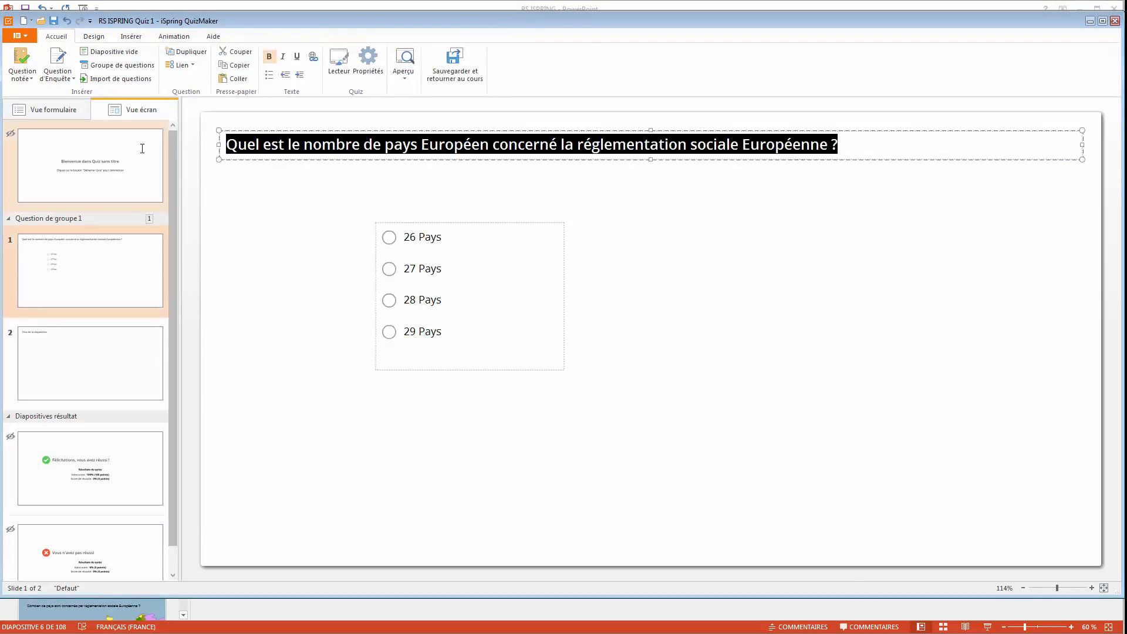
click(658, 157)
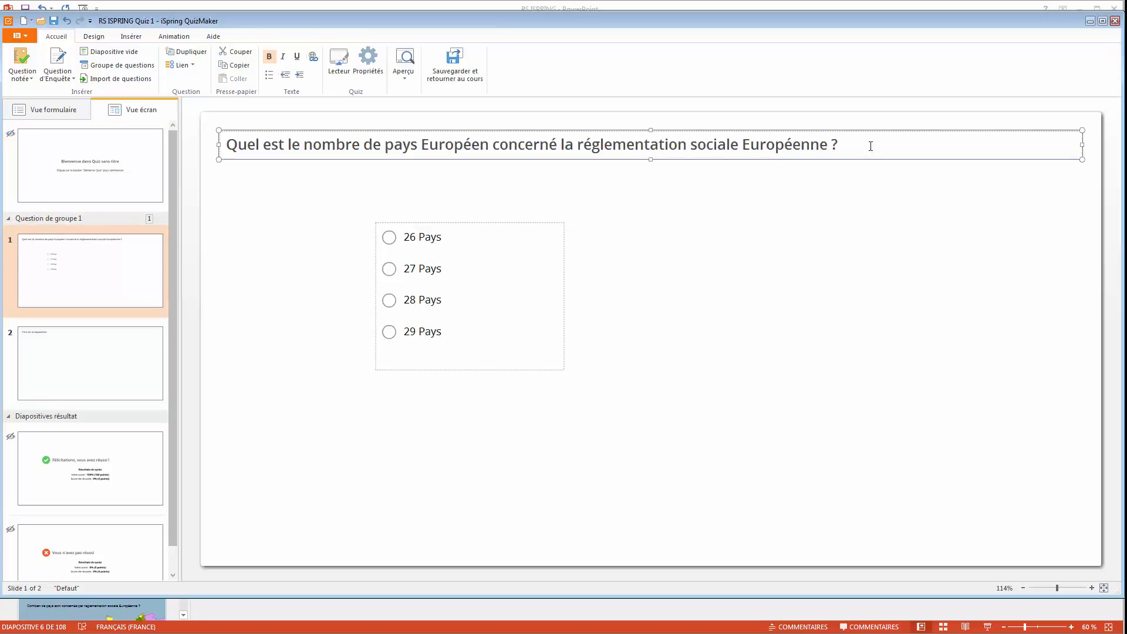
drag(870, 146, 226, 132)
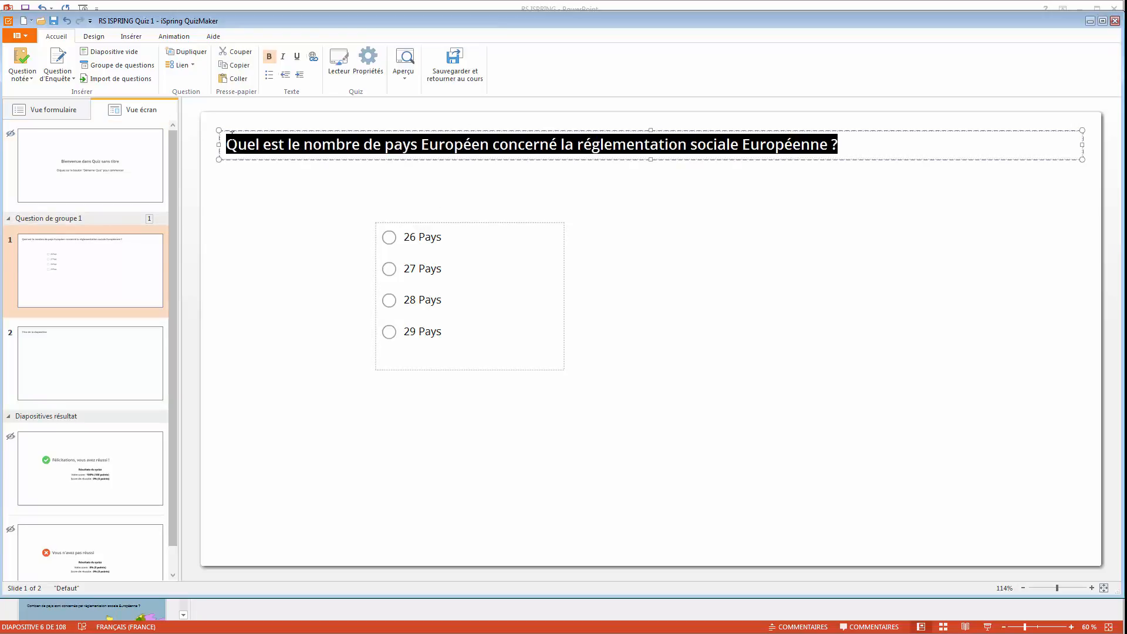
Enter "26 Pays", "27 Pays", "28 Pays" and "29 Pays" on separate lines in the body of blank slide 2.
click(141, 369)
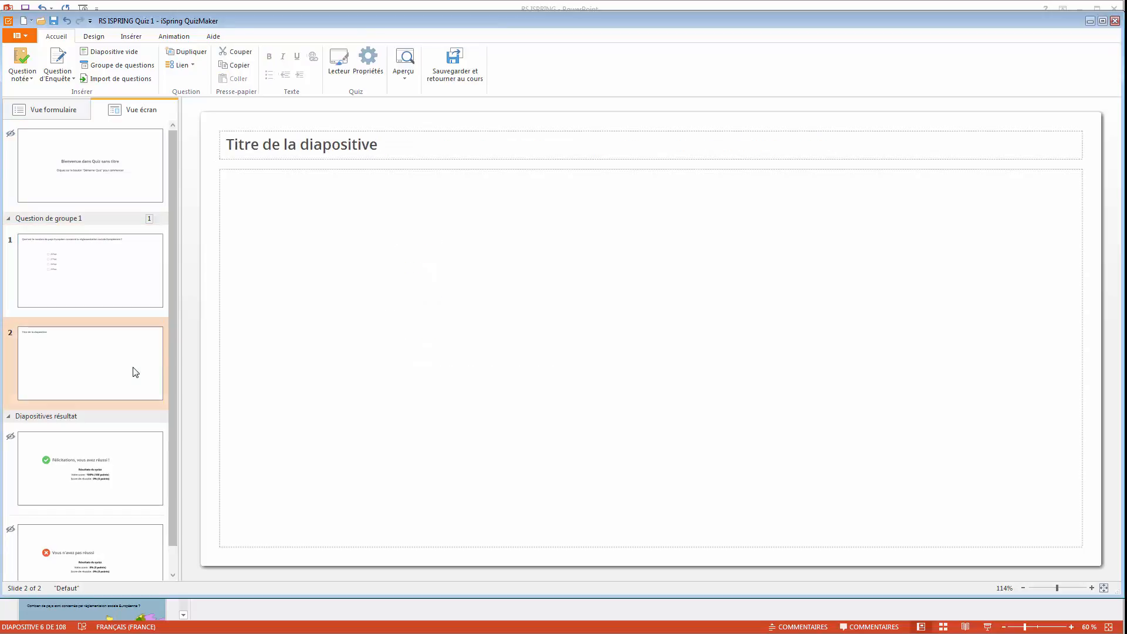
click(262, 187)
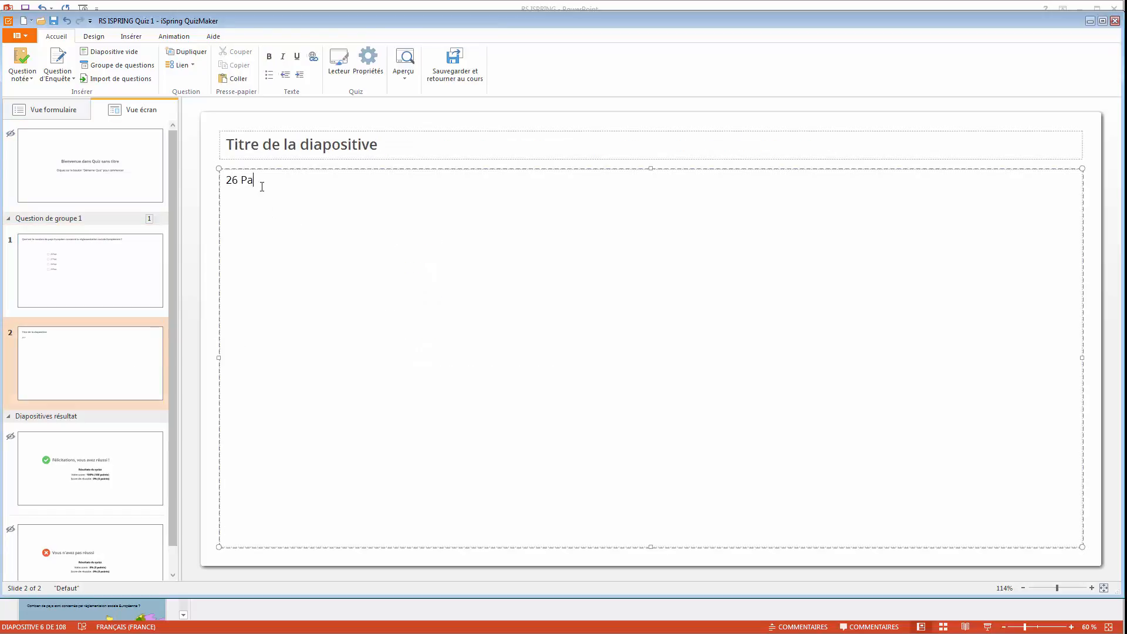
text(26 Pays)
key(BackSpace)
text(a)
key(Return)
key(BackSpace)
text(`)
Copy the question text from slide 1's title and paste it over the placeholder title of slide 2.
click(105, 280)
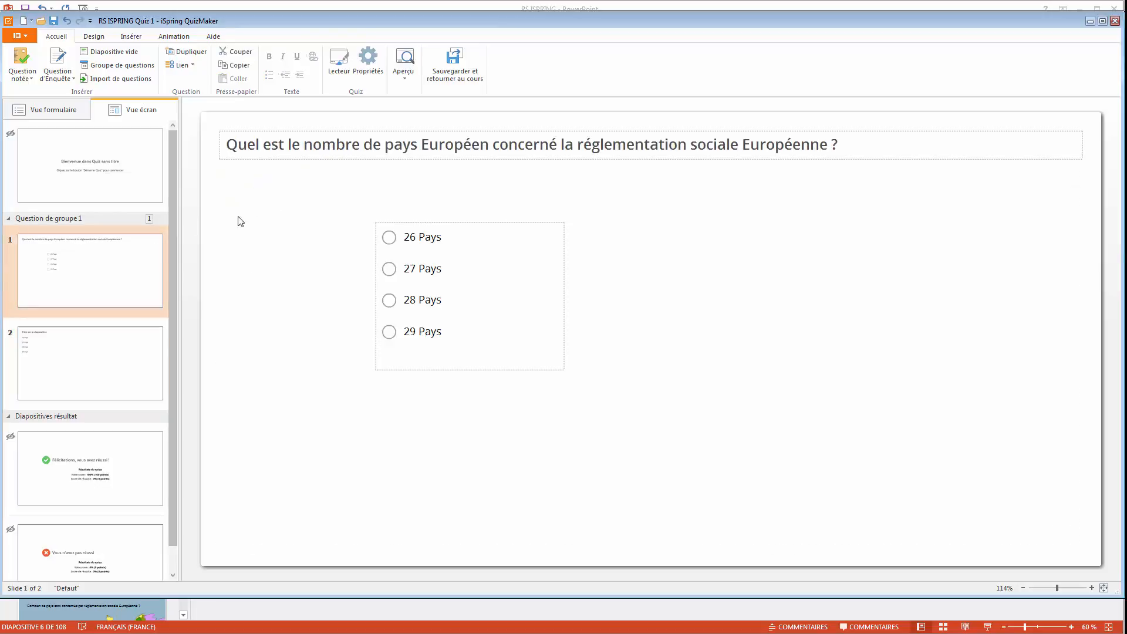
click(842, 144)
drag(842, 144, 226, 143)
key(ctrl+c)
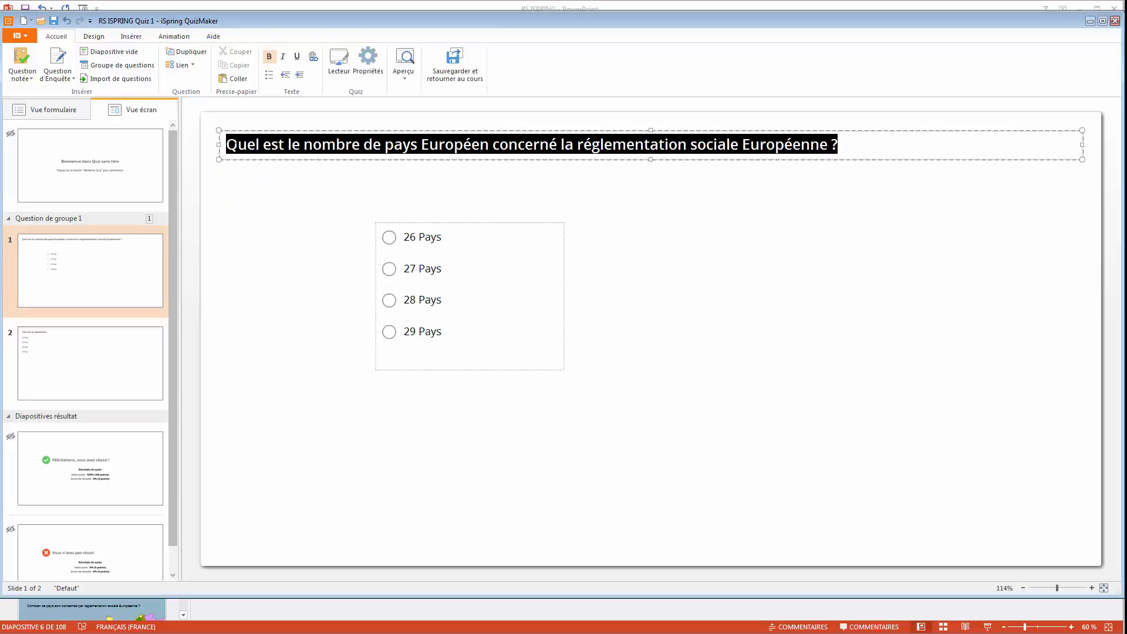
click(83, 354)
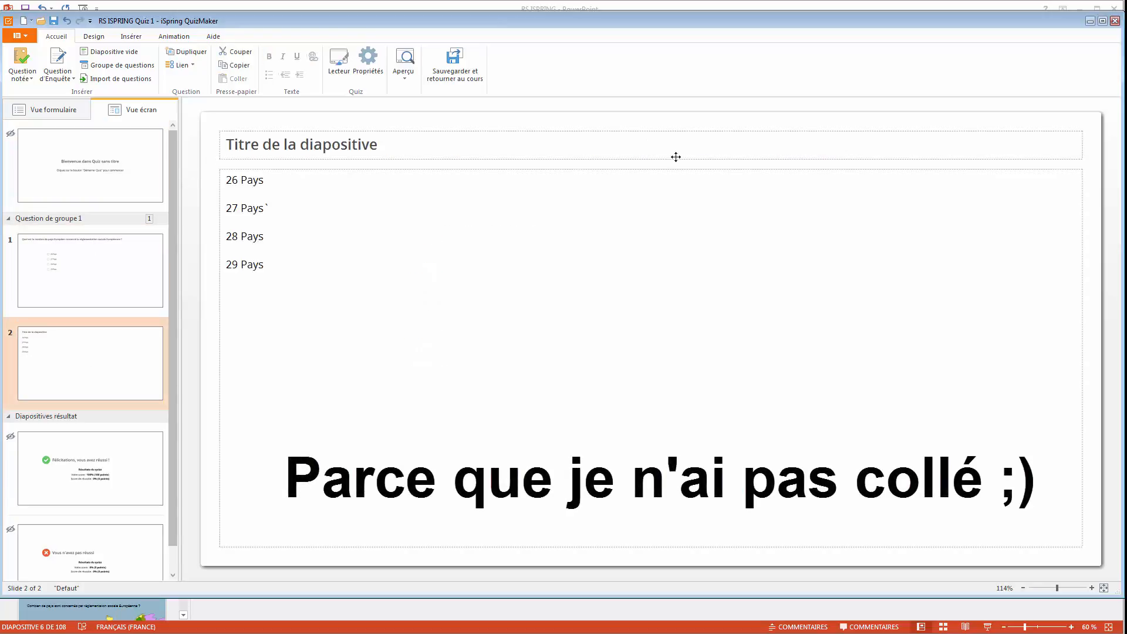
click(448, 143)
drag(448, 143, 223, 144)
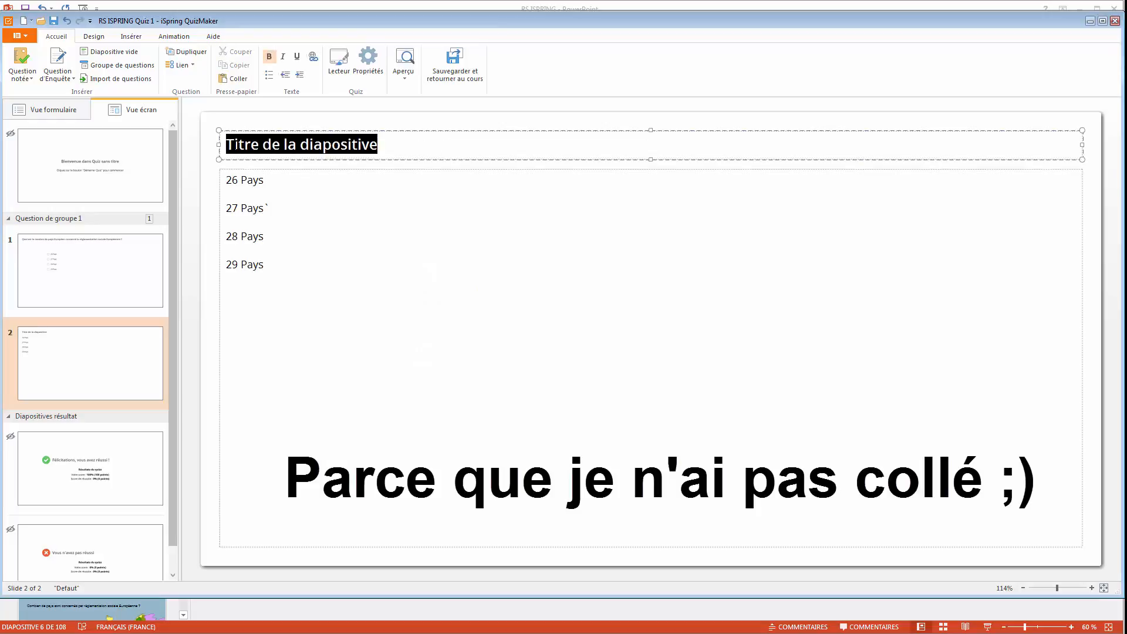
key(ctrl+v)
Remove the stray accent after "27 Pays" on slide 2 and pull the text box's upper-left corner inward.
click(348, 235)
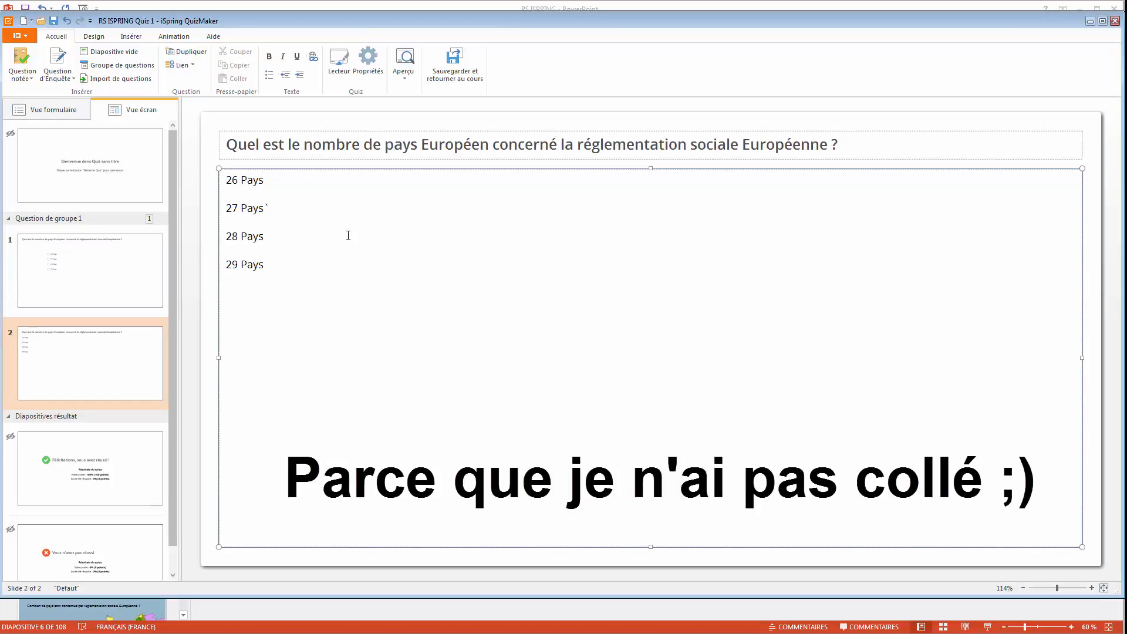
click(276, 208)
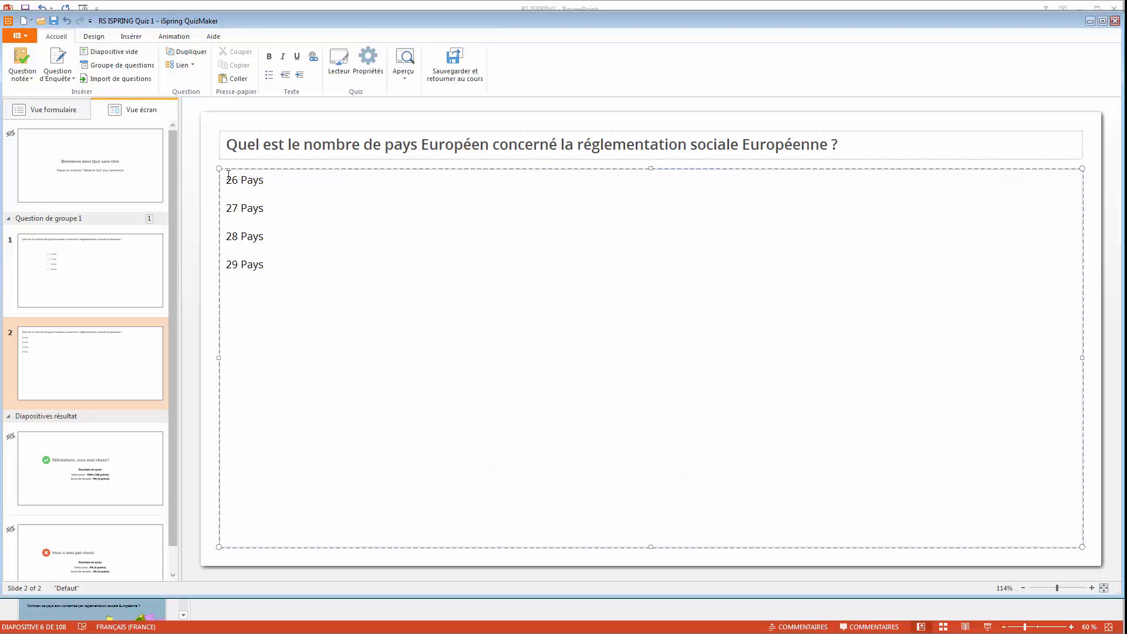
drag(218, 168, 354, 247)
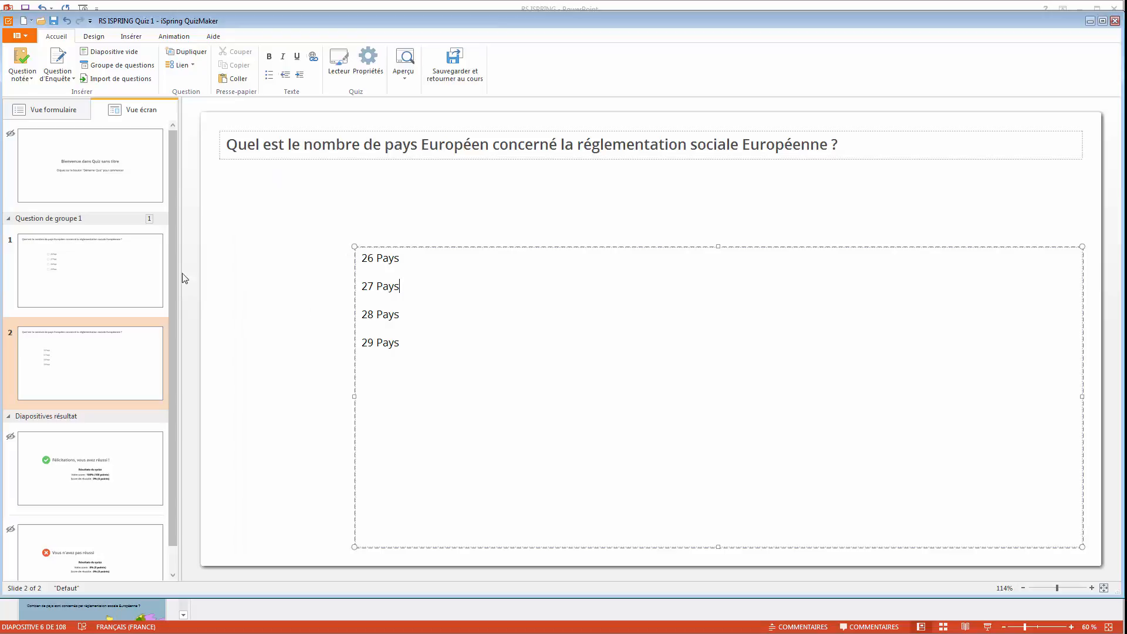
Compare slide 2 with the answer block on slide 1 and shrink slide 2's text box closely around its four lines.
click(72, 118)
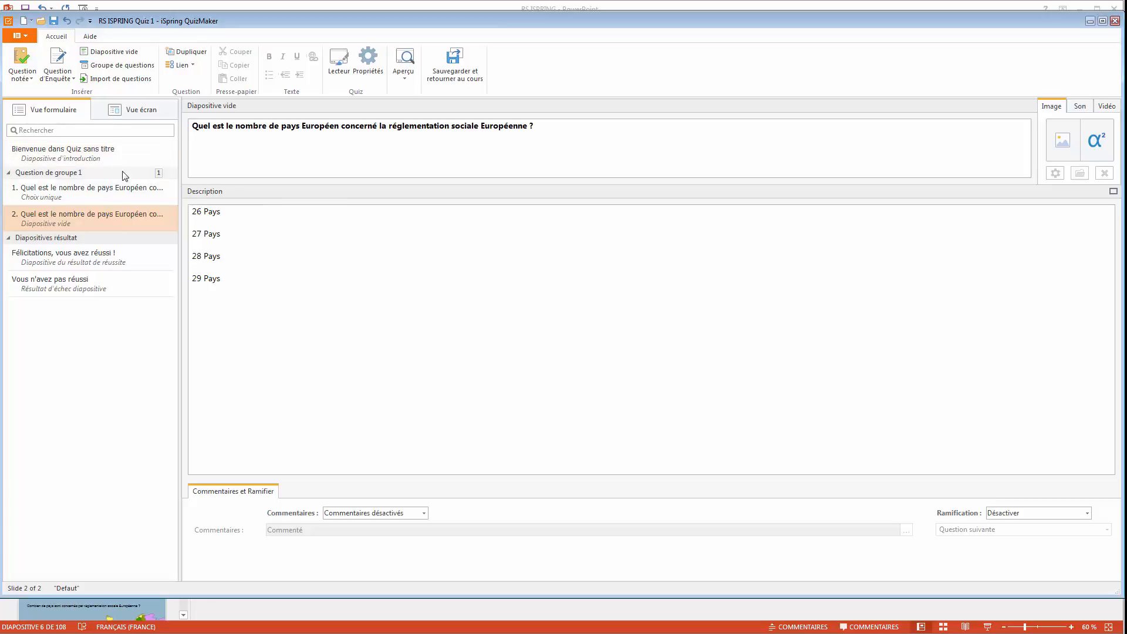
click(140, 111)
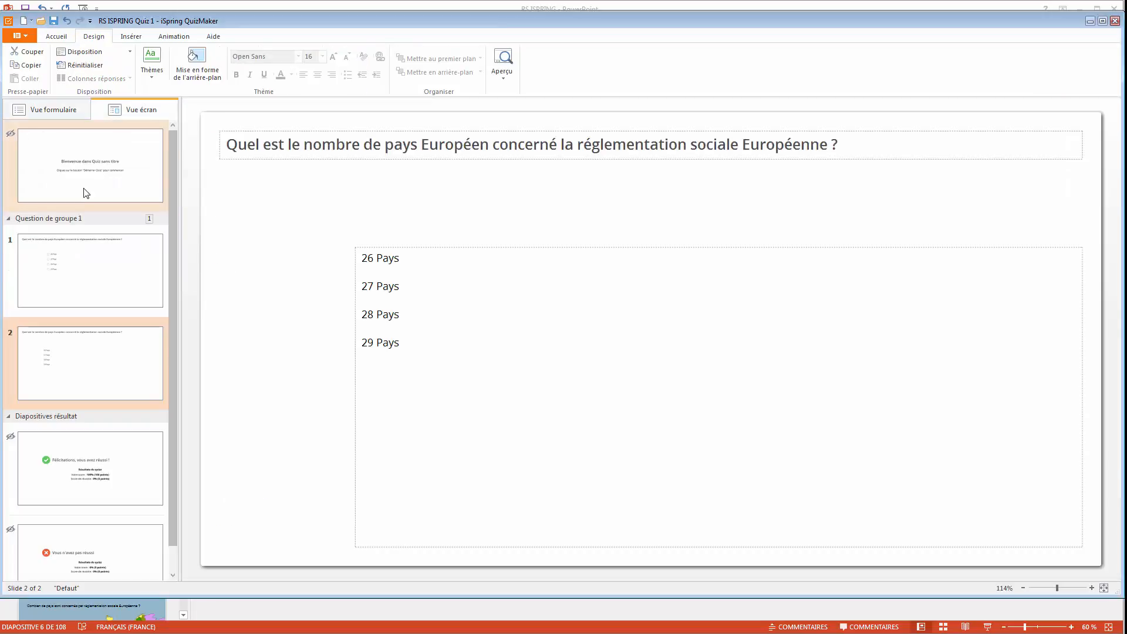
click(110, 257)
click(428, 268)
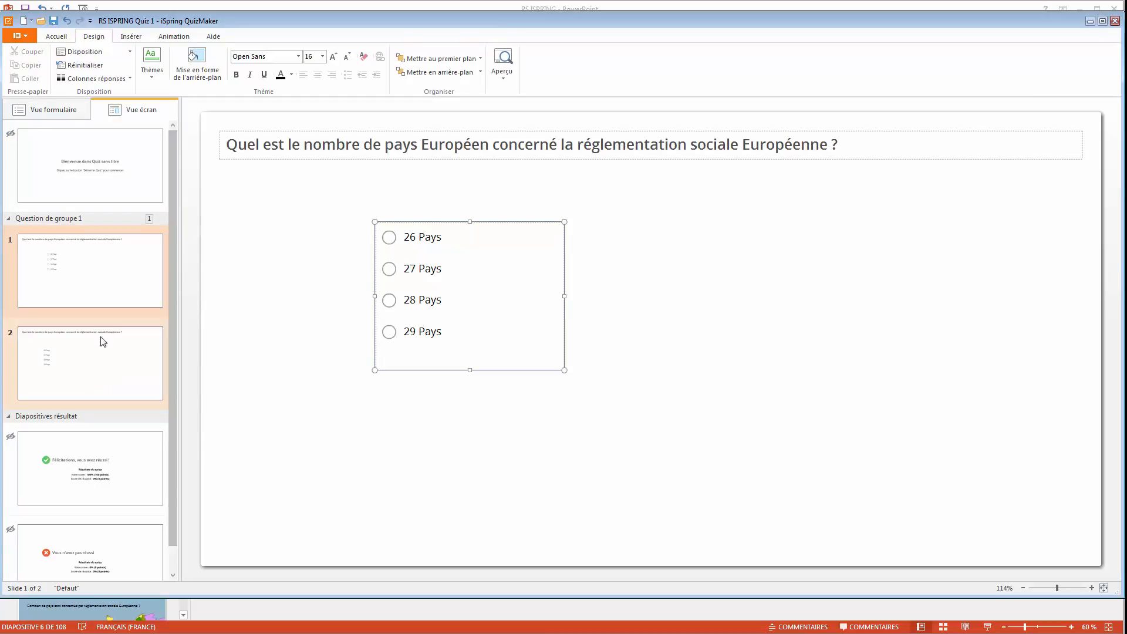
click(100, 360)
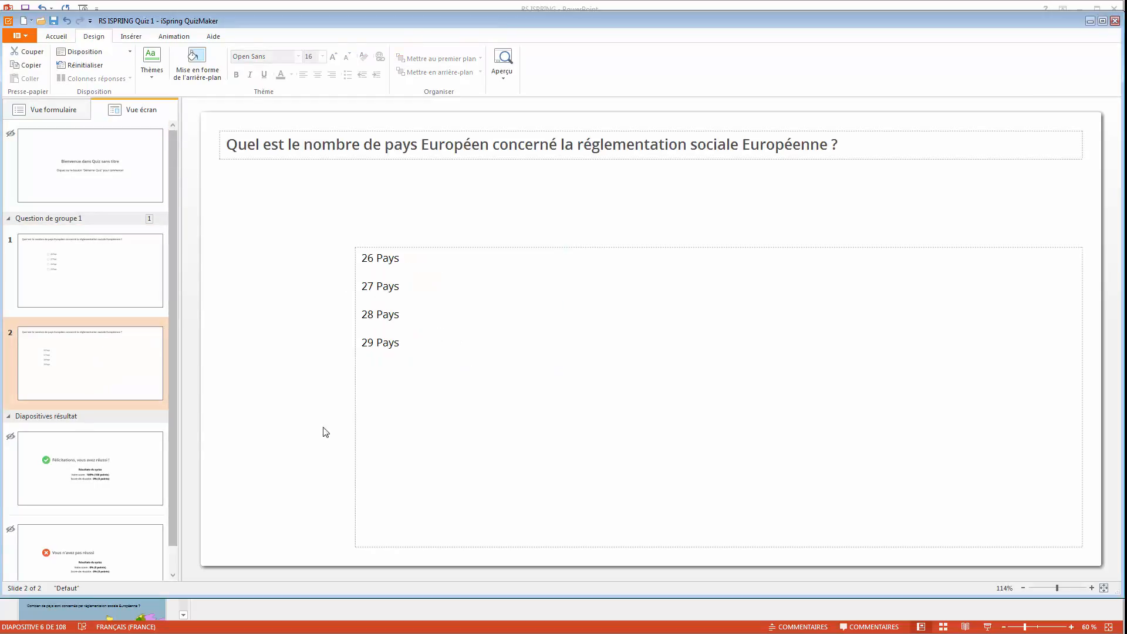
click(412, 352)
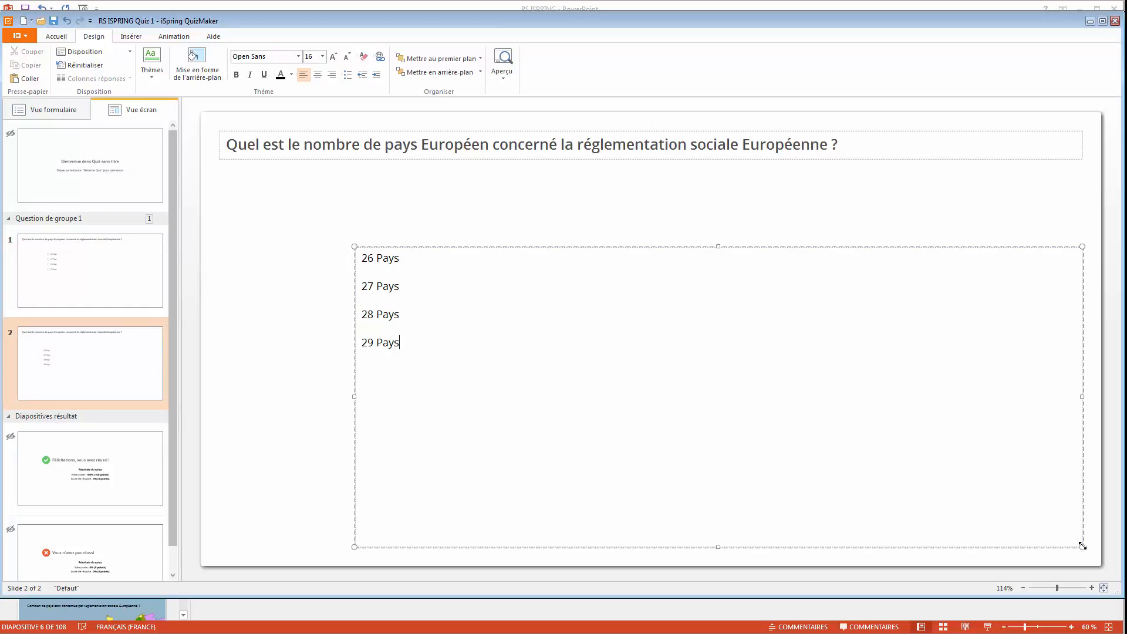
drag(1082, 545, 532, 366)
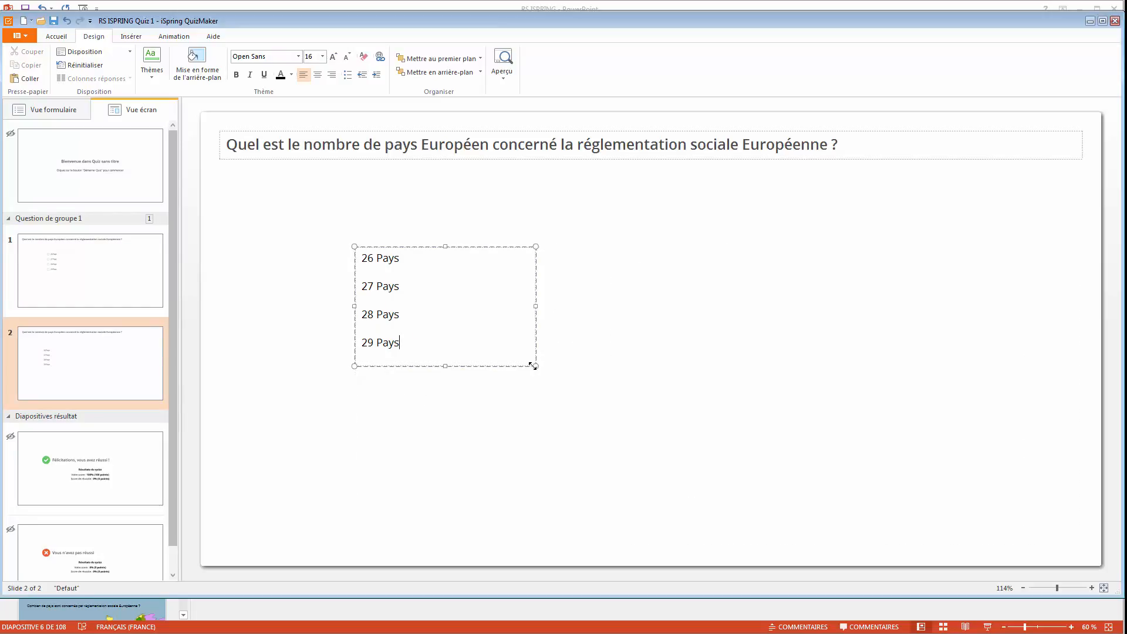
click(480, 399)
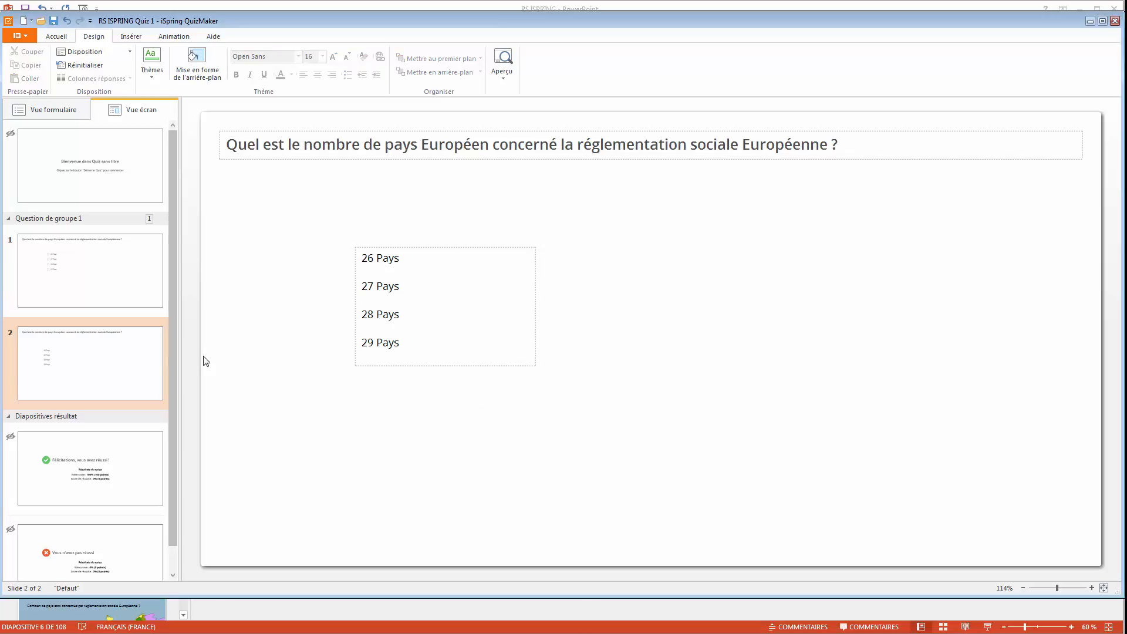
Add the picture "Carte d'Europe OK" to the slide 1 question and move it down on the slide to sit just below the title.
click(96, 258)
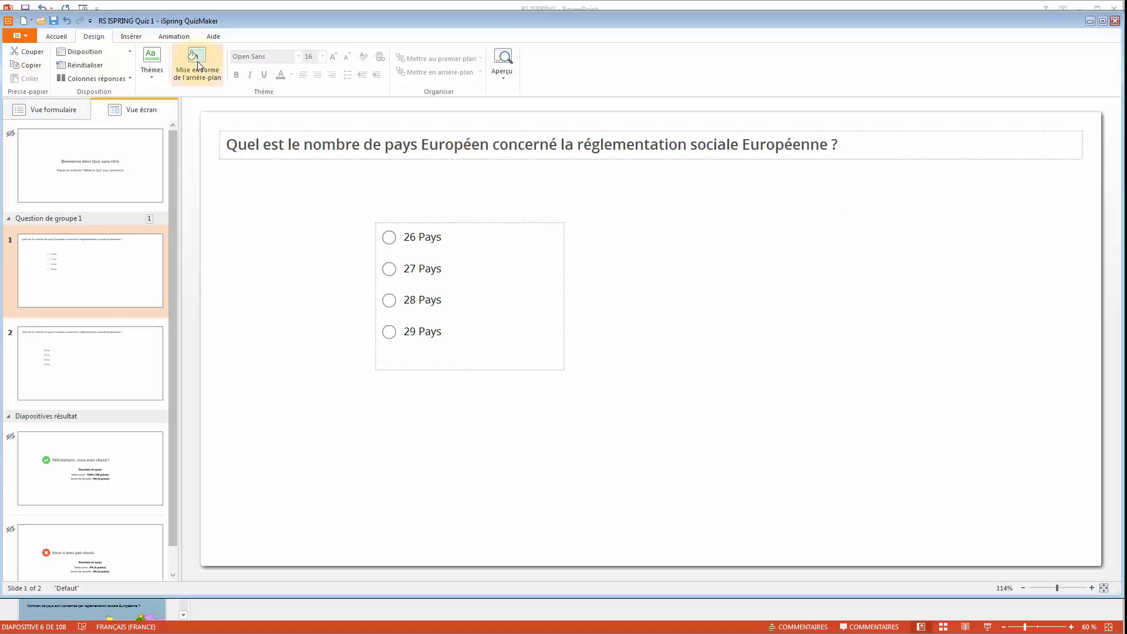
click(53, 112)
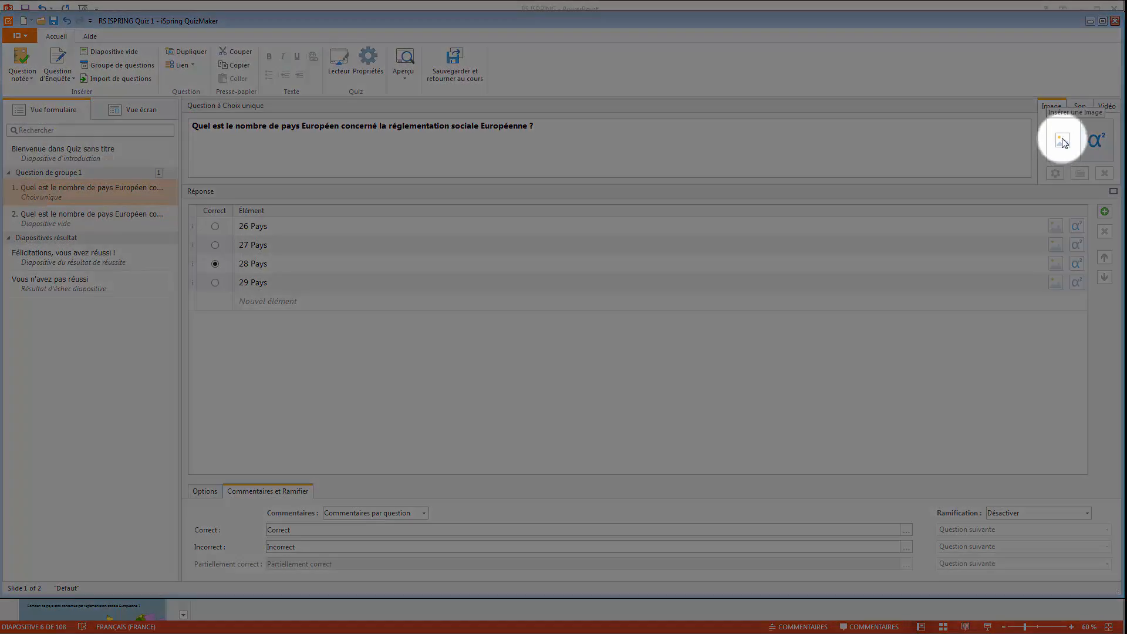
click(1064, 142)
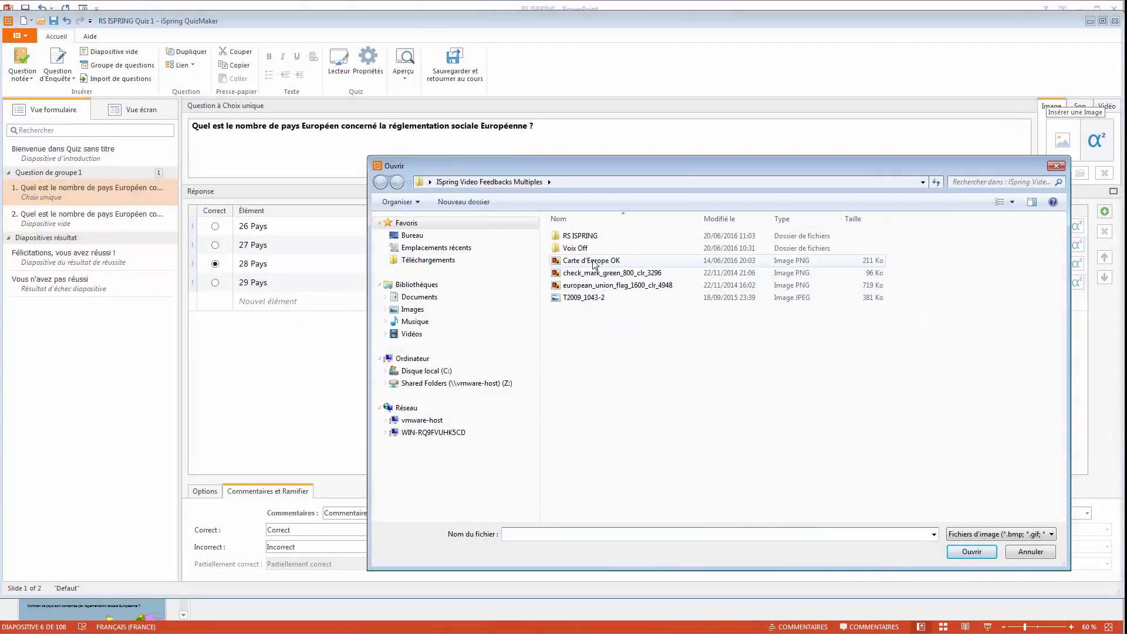
double_click(594, 262)
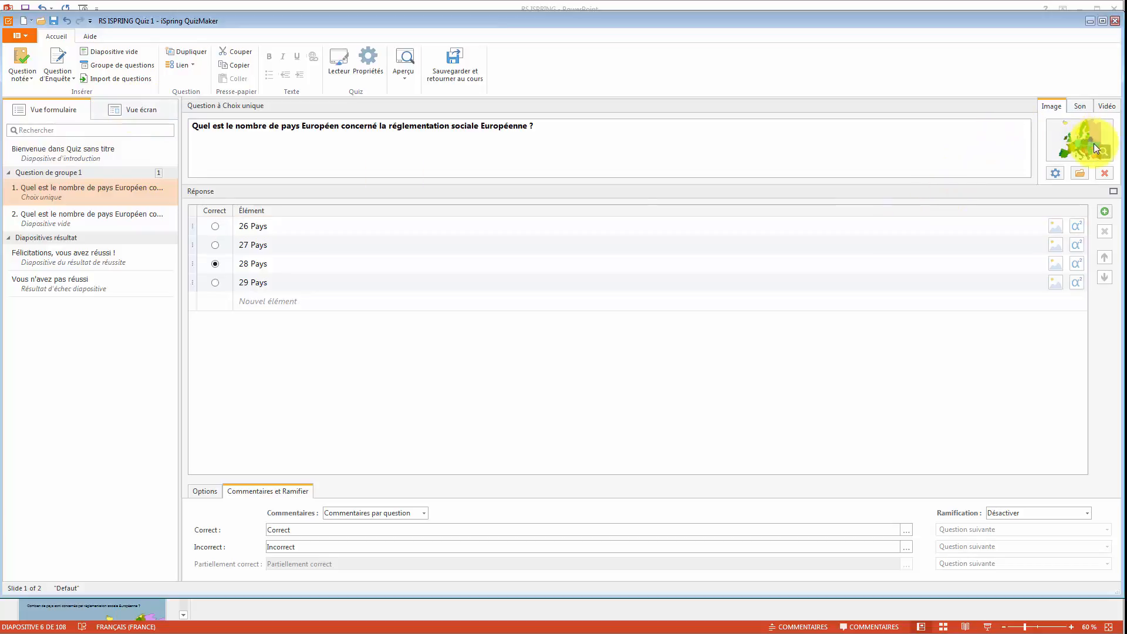
click(152, 110)
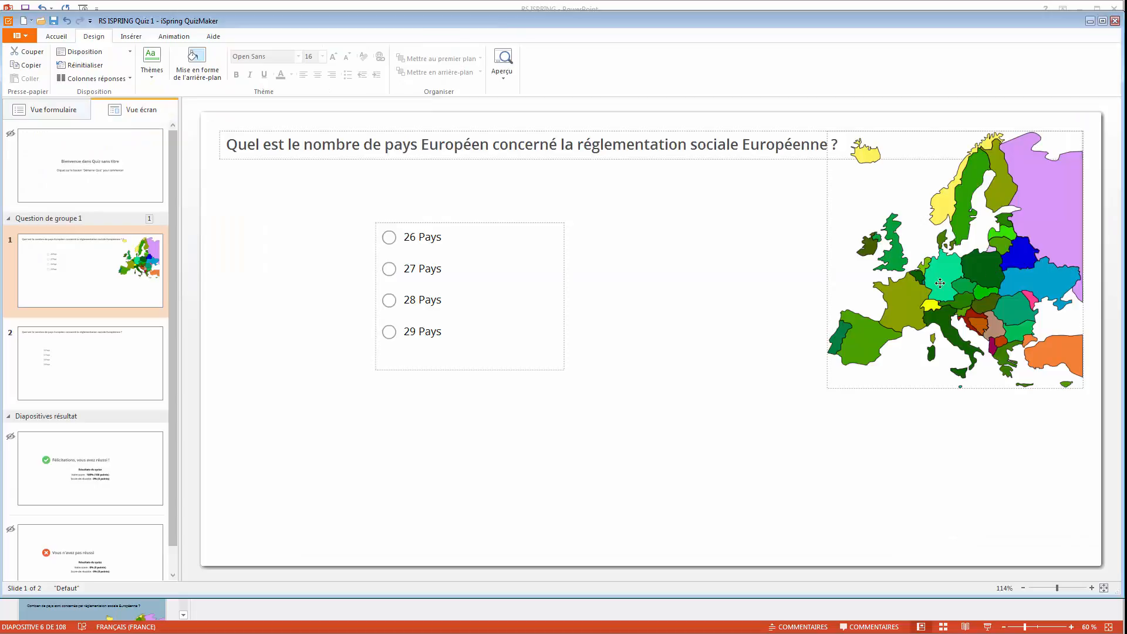
drag(978, 279, 979, 307)
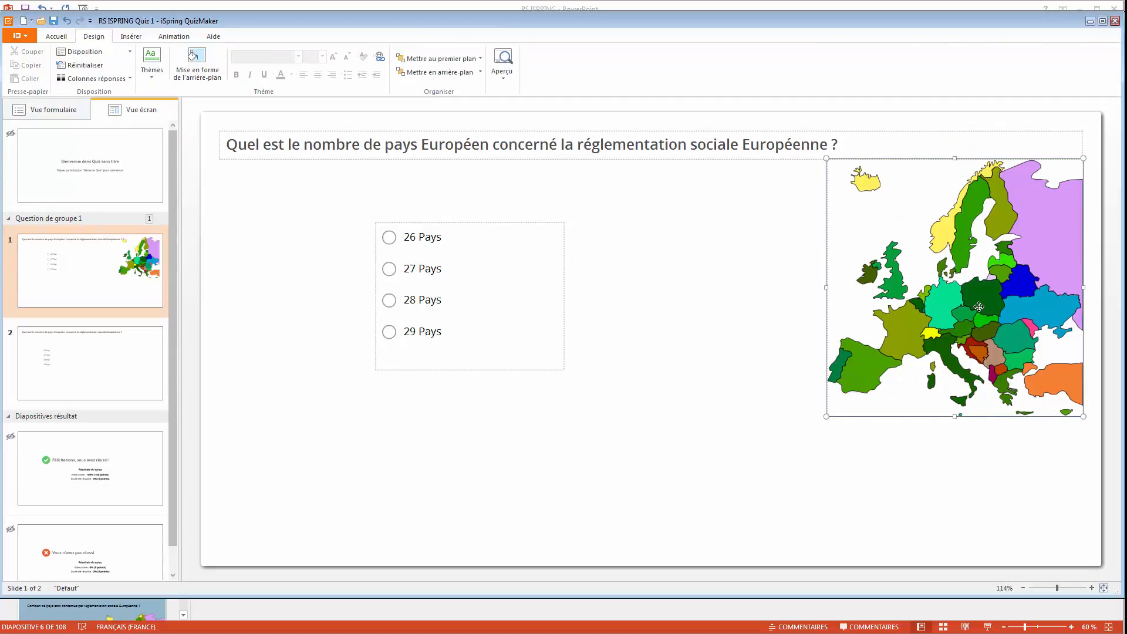